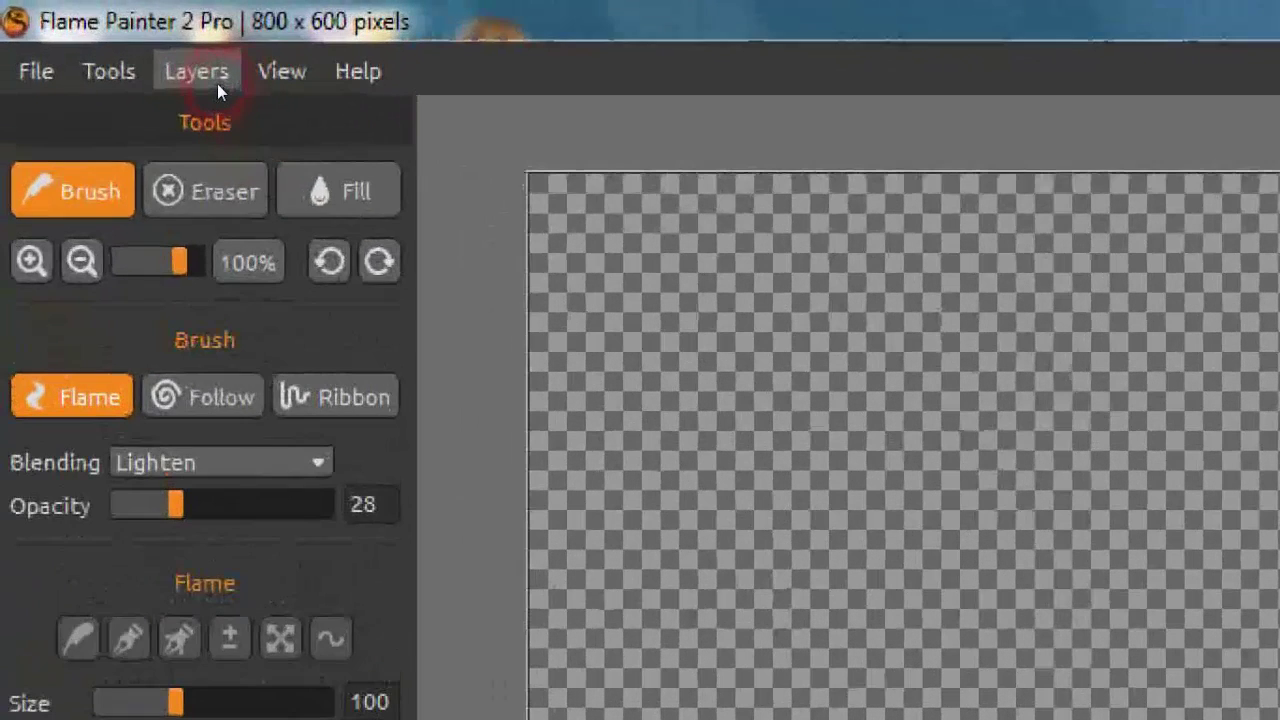
# - Open the Layers menu to show the layer commands for the empty 800×600 canvas
pyautogui.click(217, 83)
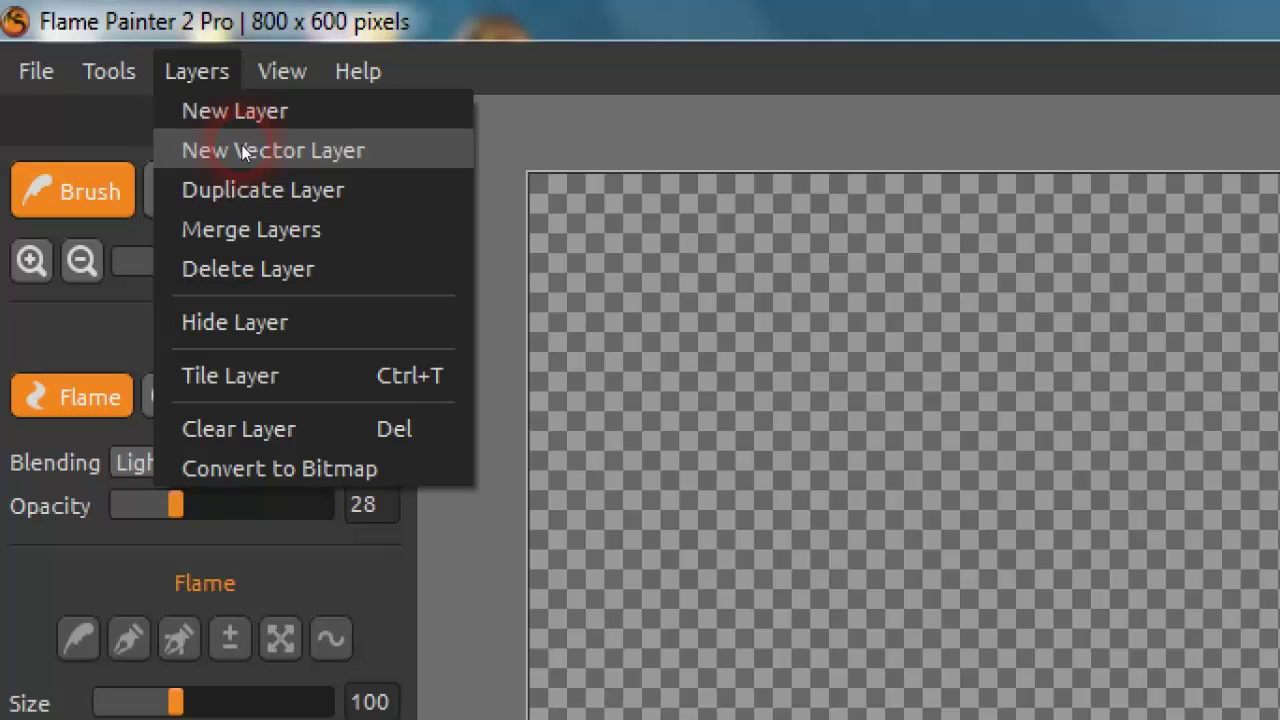
# - Add vector Layer 13 above Layer 11 and select the Ribbon Green brush
pyautogui.click(241, 150)
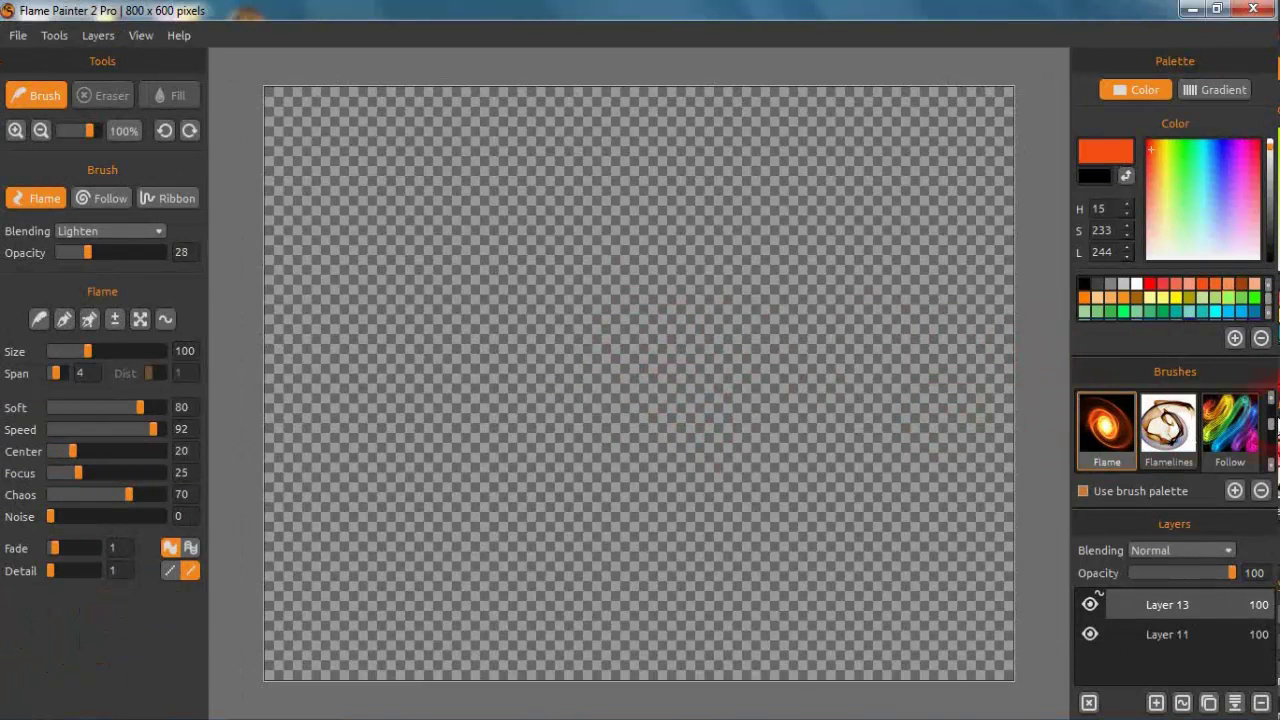
pyautogui.scroll(-1, 1275, 432)
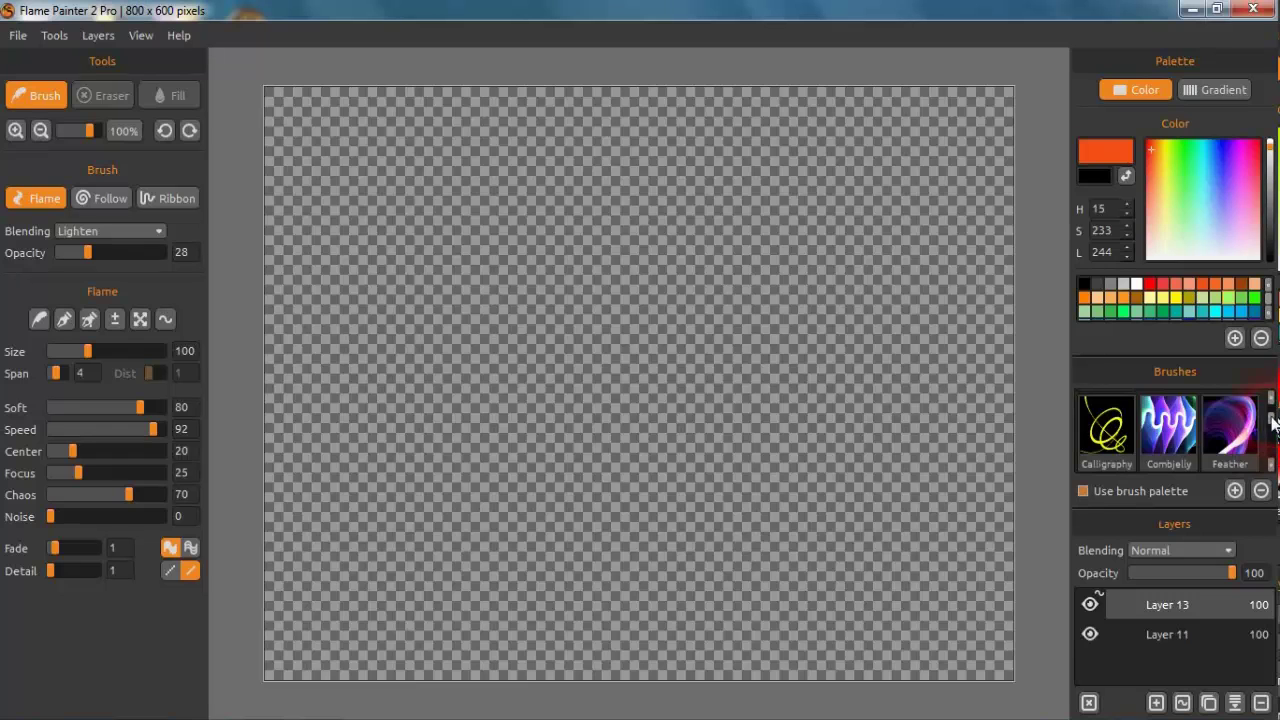
pyautogui.scroll(1, 1275, 432)
pyautogui.scroll(-1, 1274, 432)
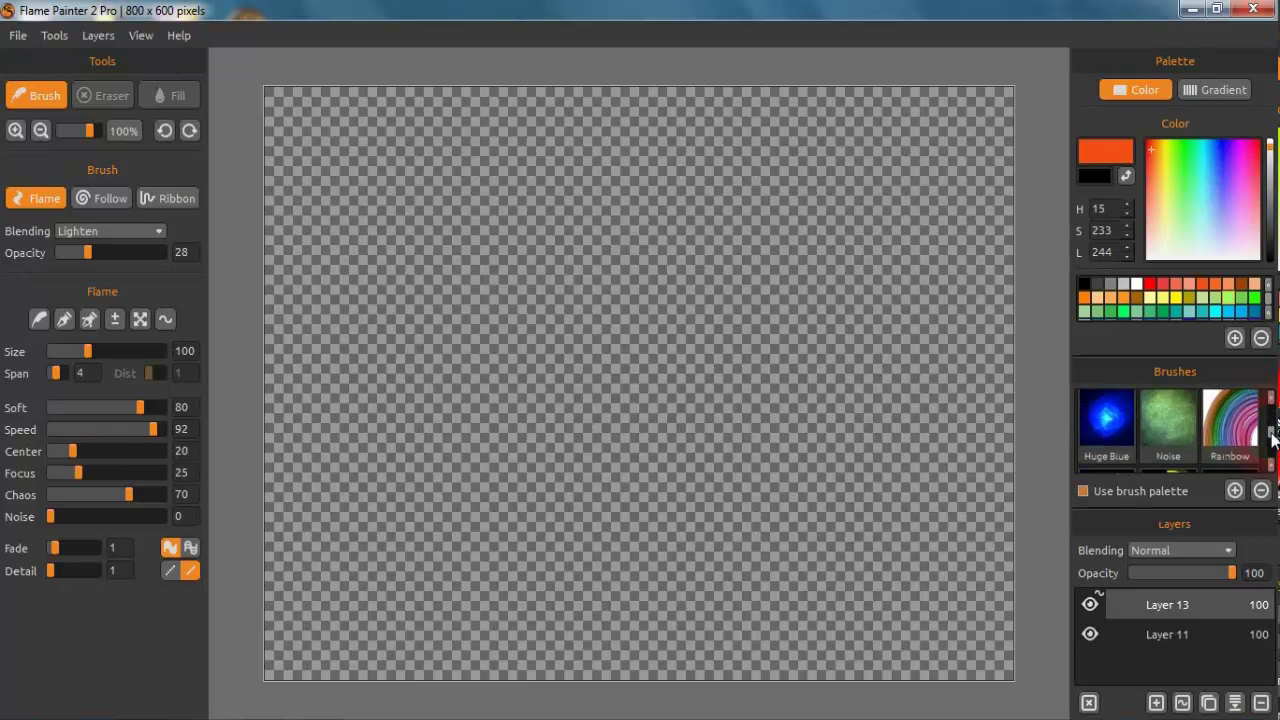
pyautogui.scroll(-1, 1274, 437)
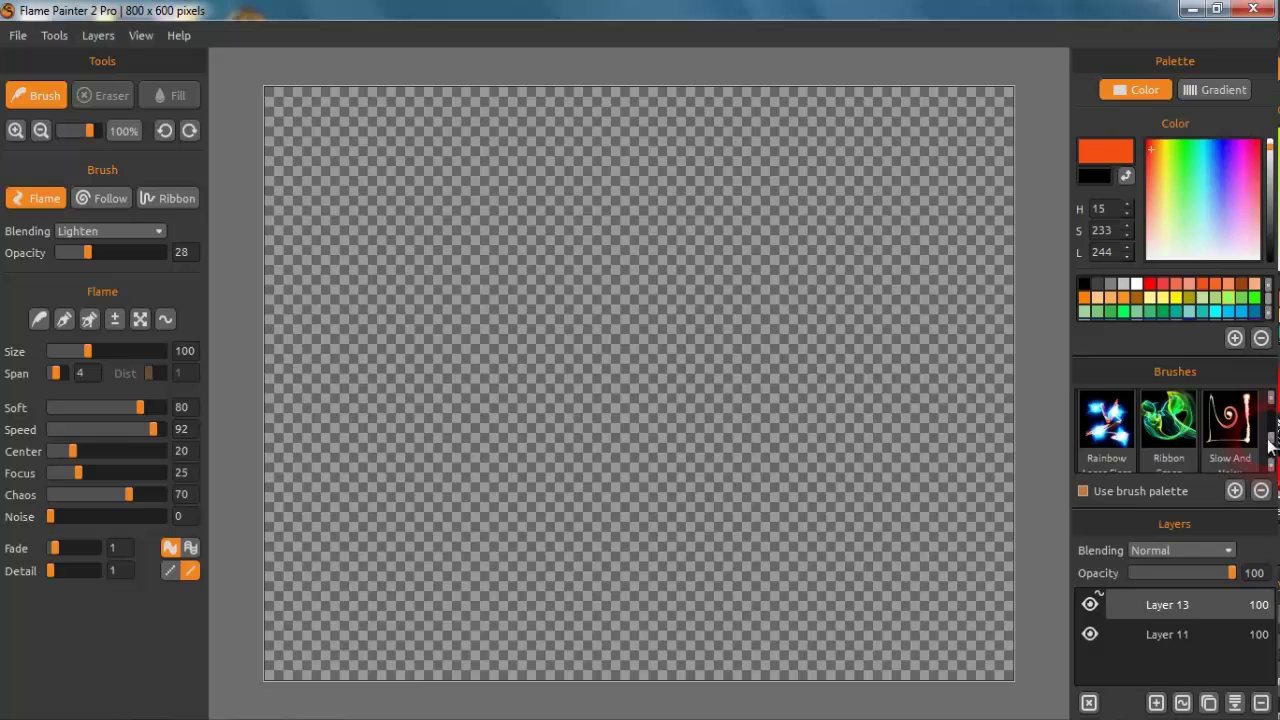
pyautogui.click(1168, 425)
# - Drag a green ribbon stroke across the canvas and pull its curve points to reshape it
pyautogui.moveTo(923, 346)
pyautogui.mouseDown()
pyautogui.moveTo(406, 383)
pyautogui.moveTo(576, 540)
pyautogui.moveTo(380, 666)
pyautogui.moveTo(412, 270)
pyautogui.mouseUp()
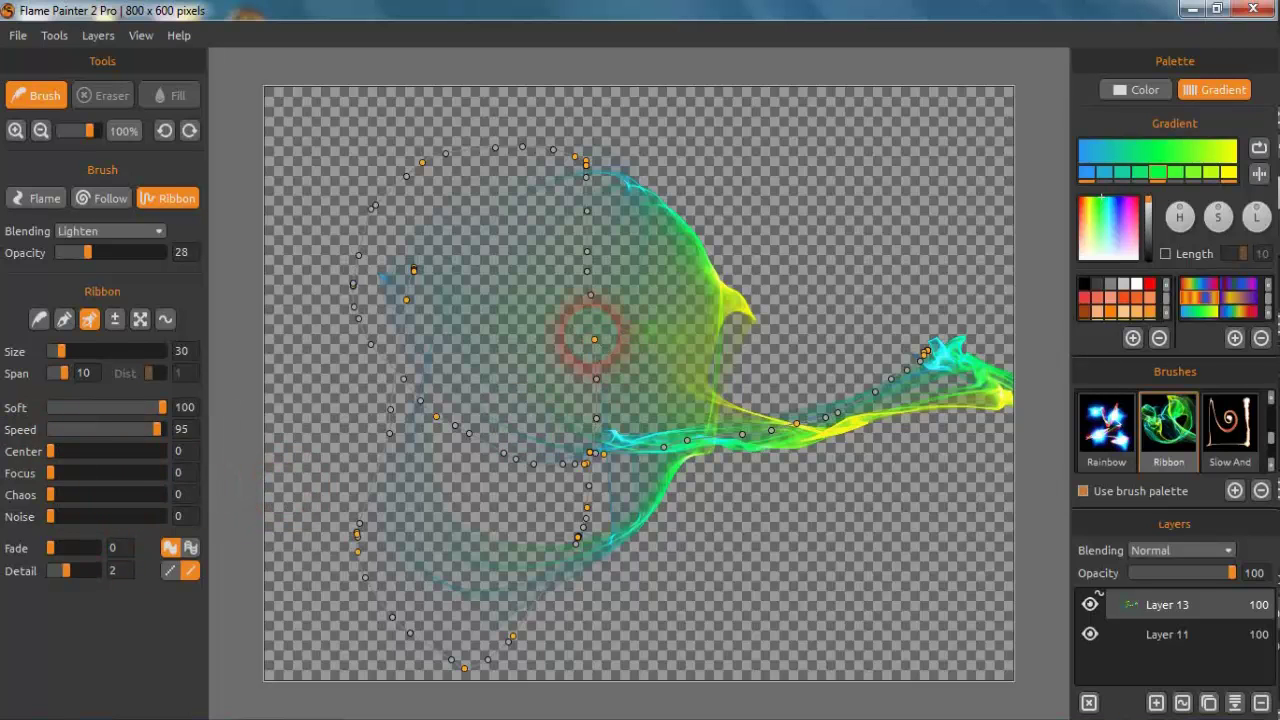
pyautogui.moveTo(592, 333)
pyautogui.mouseDown()
pyautogui.moveTo(580, 151)
pyautogui.moveTo(629, 251)
pyautogui.moveTo(591, 343)
pyautogui.moveTo(806, 540)
pyautogui.mouseUp()
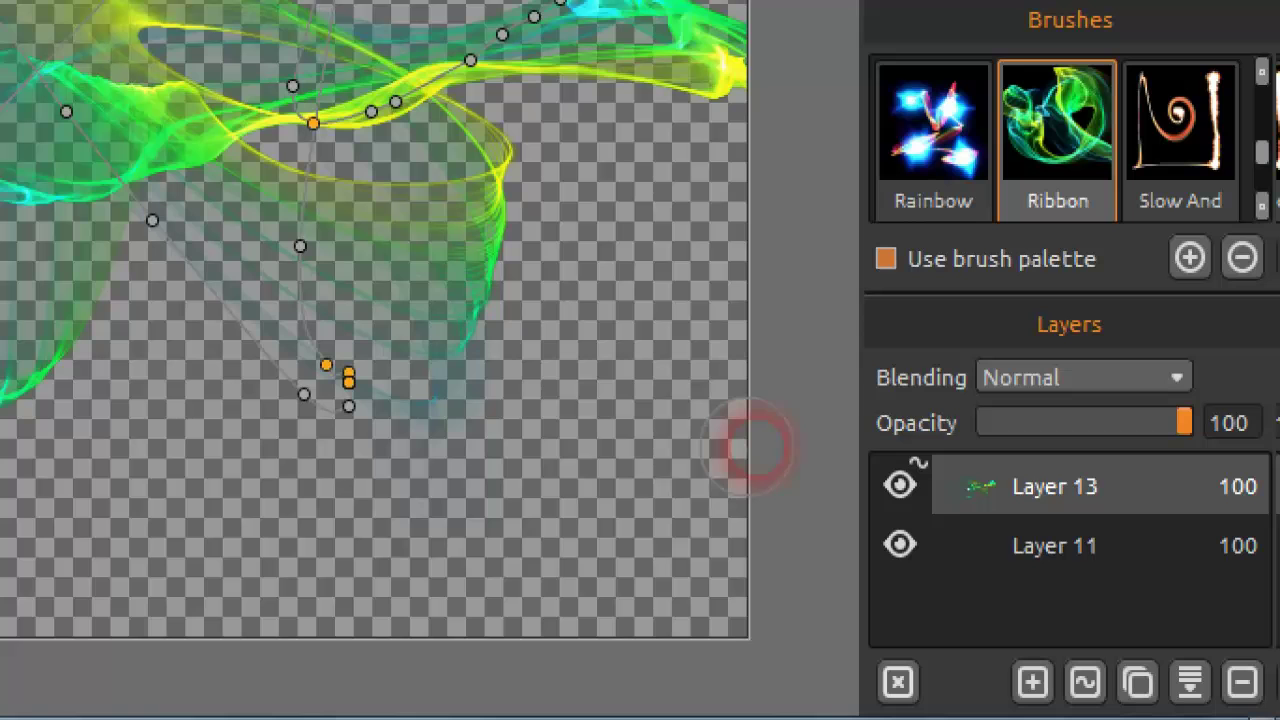
# - On Layer 11, paint faint flame strokes with the Rainbow brush behind the ribbon
pyautogui.click(1013, 556)
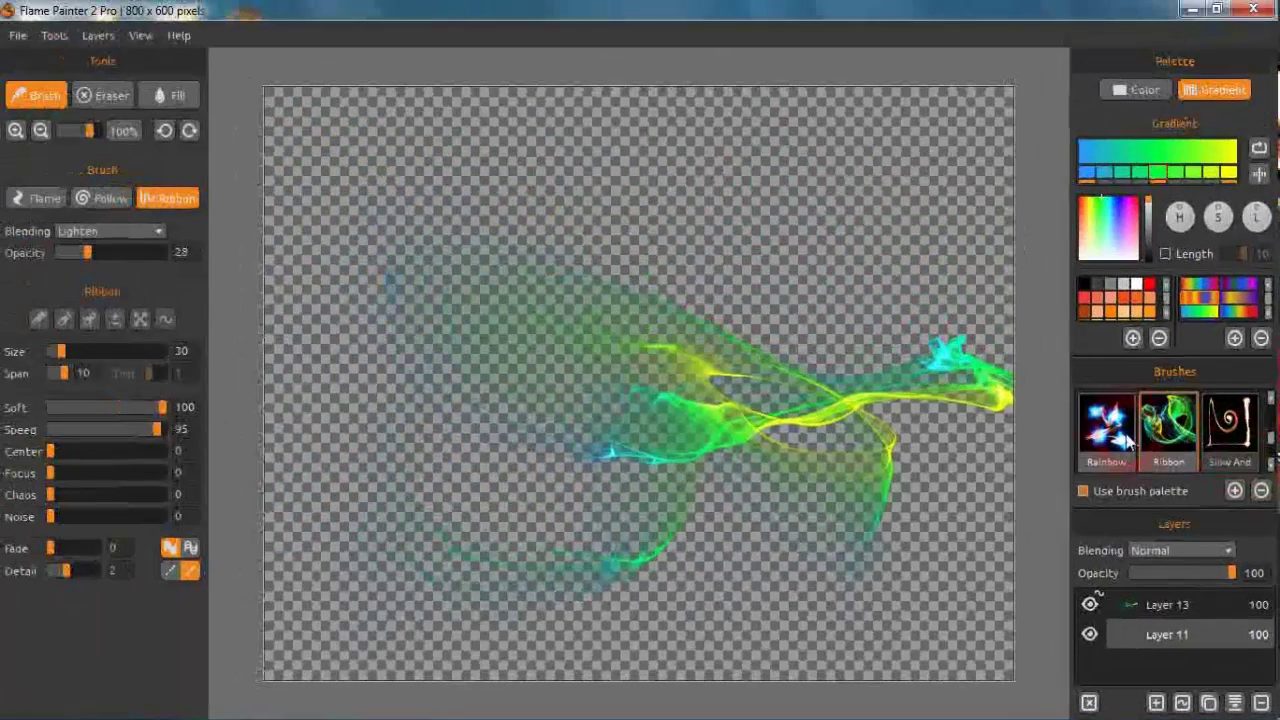
pyautogui.click(1127, 440)
pyautogui.moveTo(514, 180)
pyautogui.mouseDown()
pyautogui.moveTo(443, 543)
pyautogui.moveTo(677, 233)
pyautogui.moveTo(704, 453)
pyautogui.moveTo(543, 223)
pyautogui.moveTo(849, 289)
pyautogui.moveTo(619, 487)
pyautogui.moveTo(470, 590)
pyautogui.moveTo(810, 510)
pyautogui.moveTo(826, 420)
pyautogui.moveTo(856, 473)
pyautogui.mouseUp()
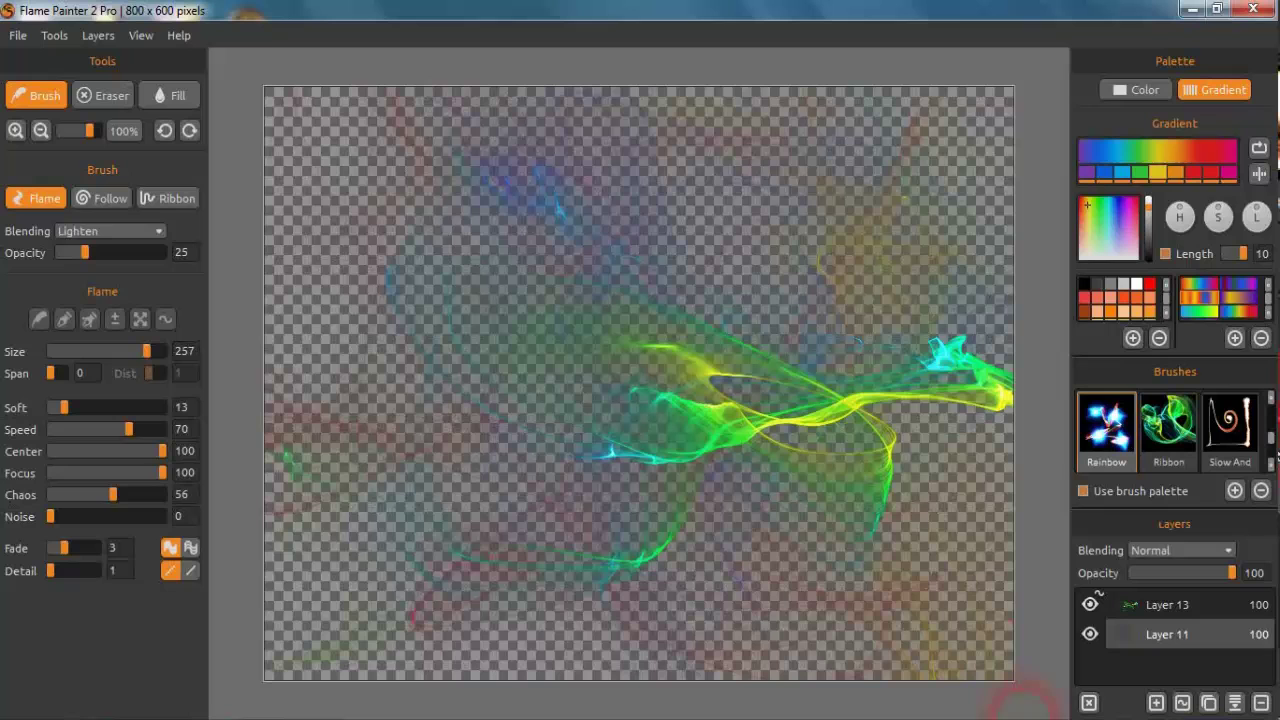
# - Add Layer 14, paint an orange loop with Slow And Noisy, and toggle Layer 11 off and on
pyautogui.click(1156, 703)
pyautogui.click(1230, 425)
pyautogui.moveTo(814, 266)
pyautogui.mouseDown()
pyautogui.moveTo(490, 370)
pyautogui.moveTo(395, 550)
pyautogui.moveTo(155, 550)
pyautogui.moveTo(282, 596)
pyautogui.moveTo(363, 143)
pyautogui.moveTo(612, 398)
pyautogui.mouseUp()
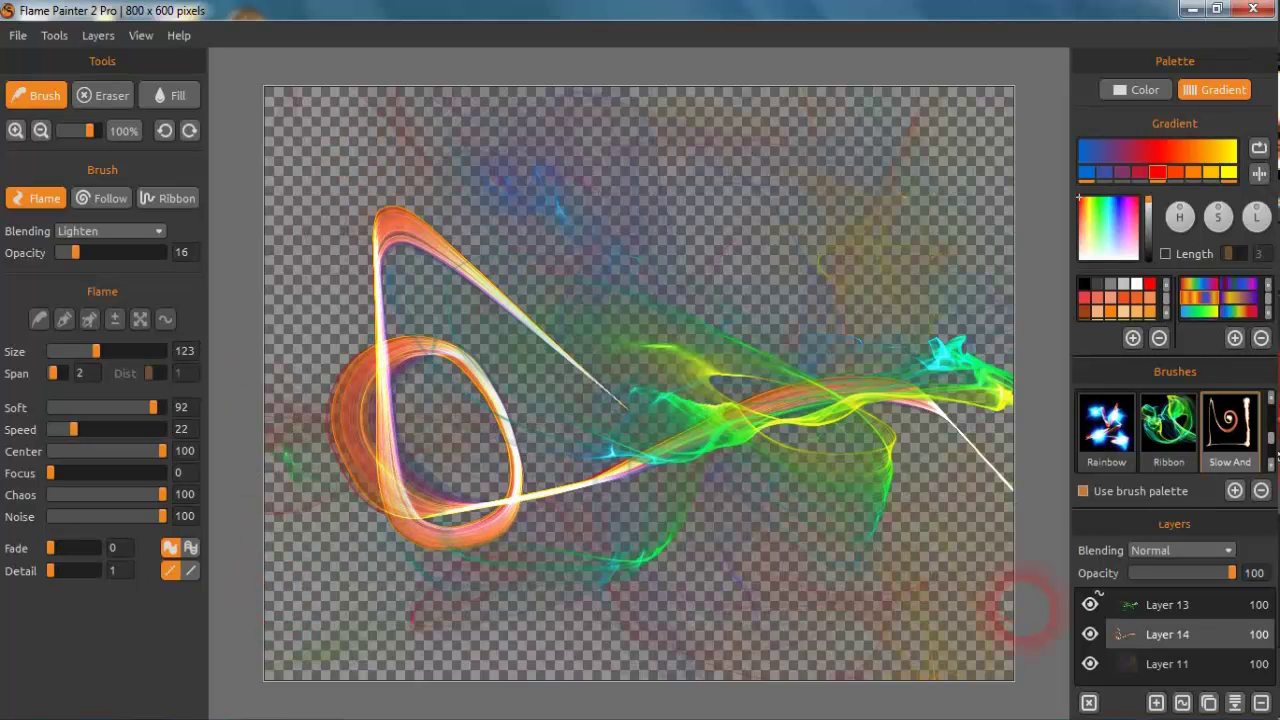
pyautogui.click(1090, 663)
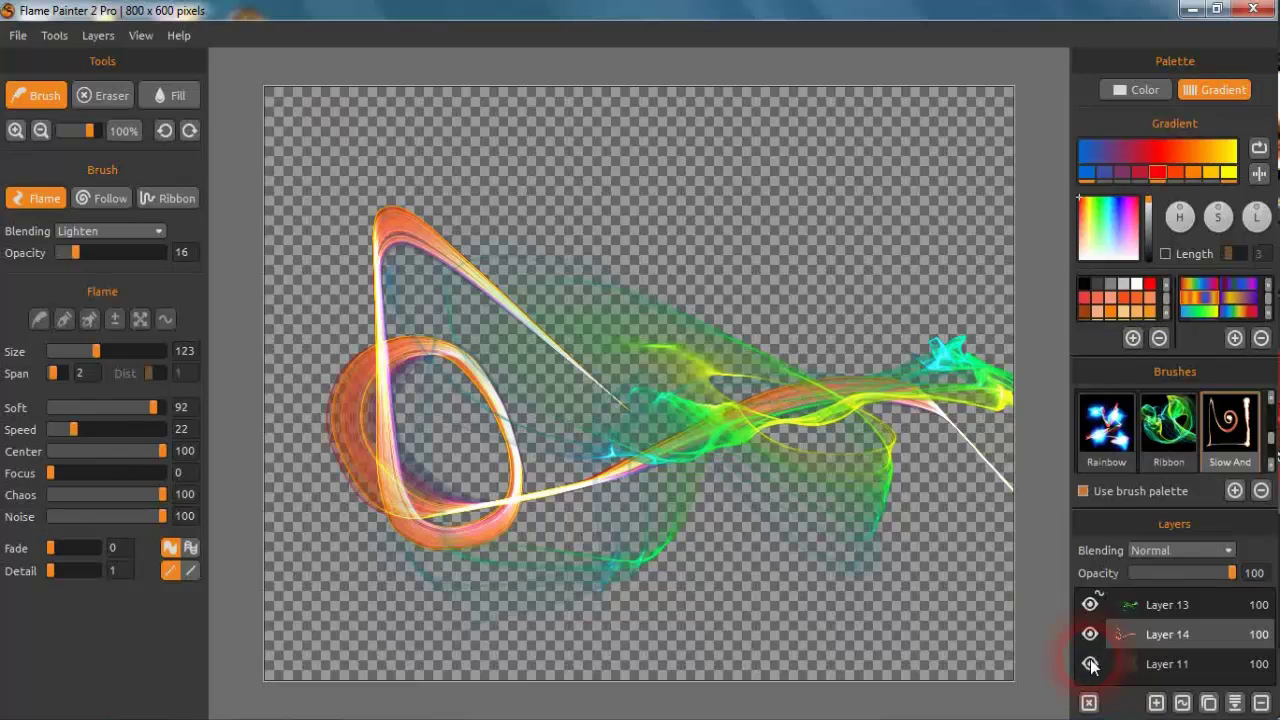
pyautogui.click(1090, 663)
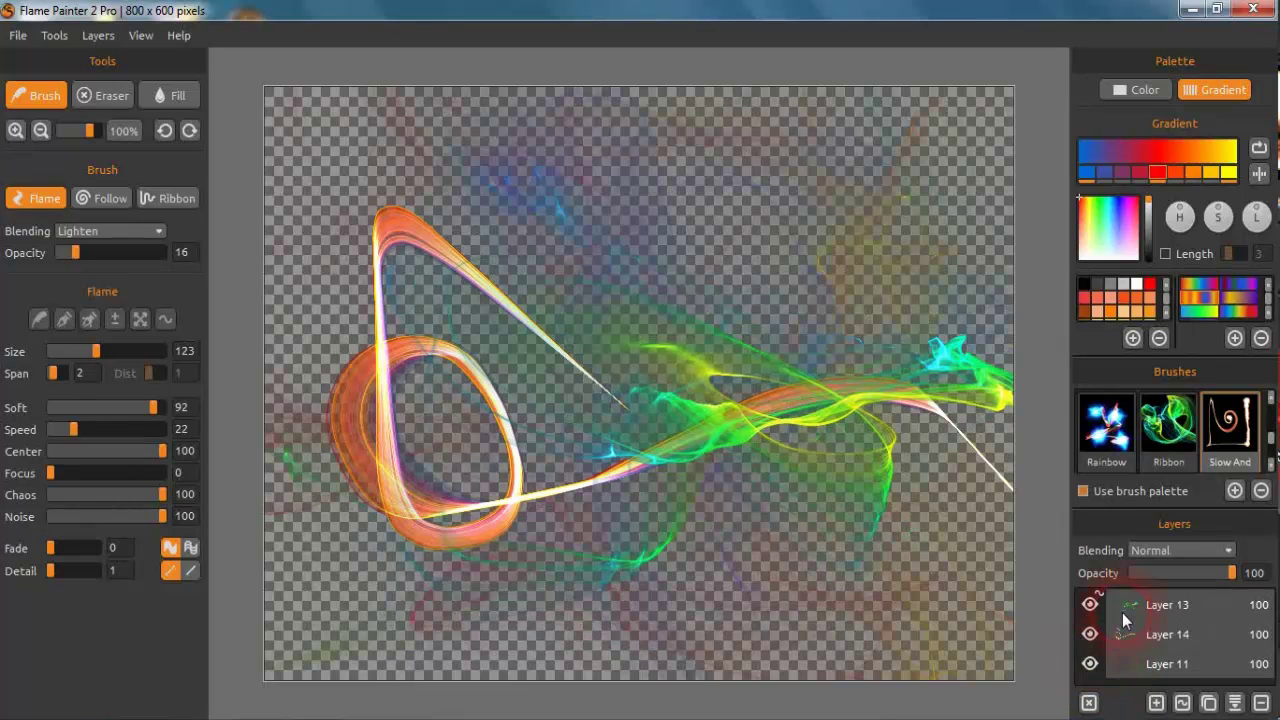
# - Collapse the ribbon, loop and rainbow background layers into a single merged layer
pyautogui.click(1209, 703)
pyautogui.click(1233, 705)
pyautogui.click(1233, 705)
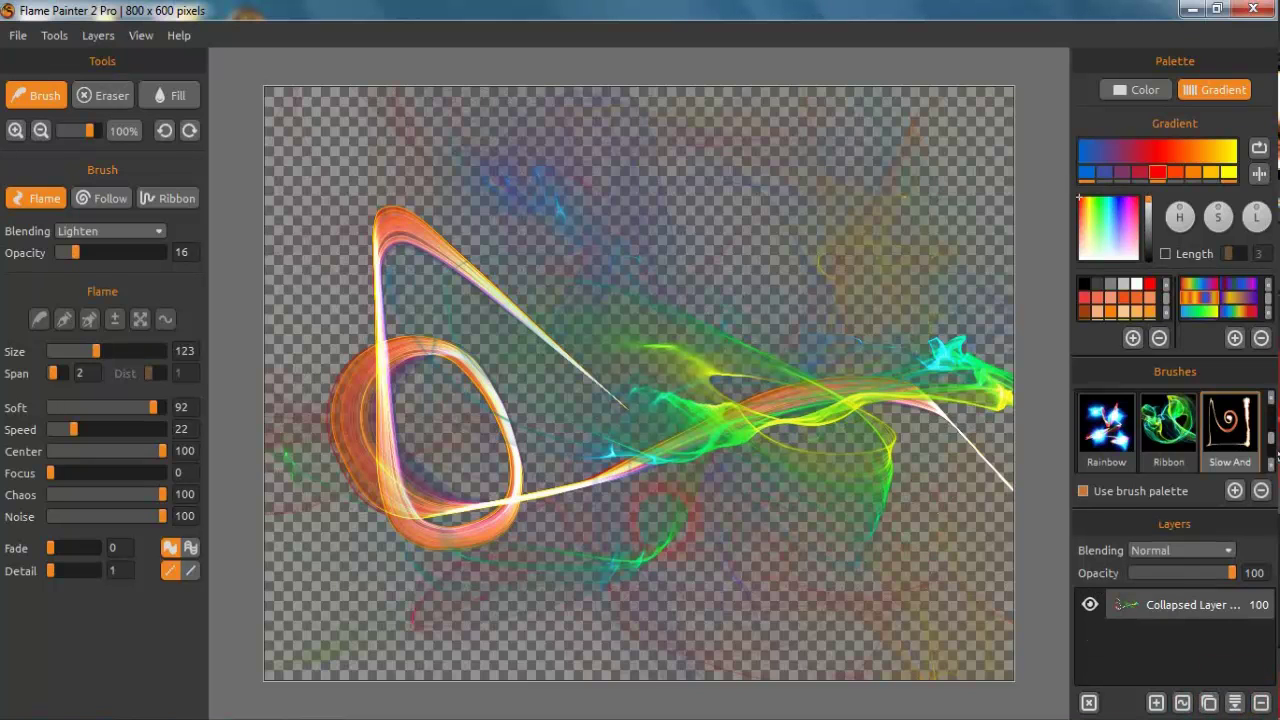
pyautogui.click(370, 226)
pyautogui.click(24, 38)
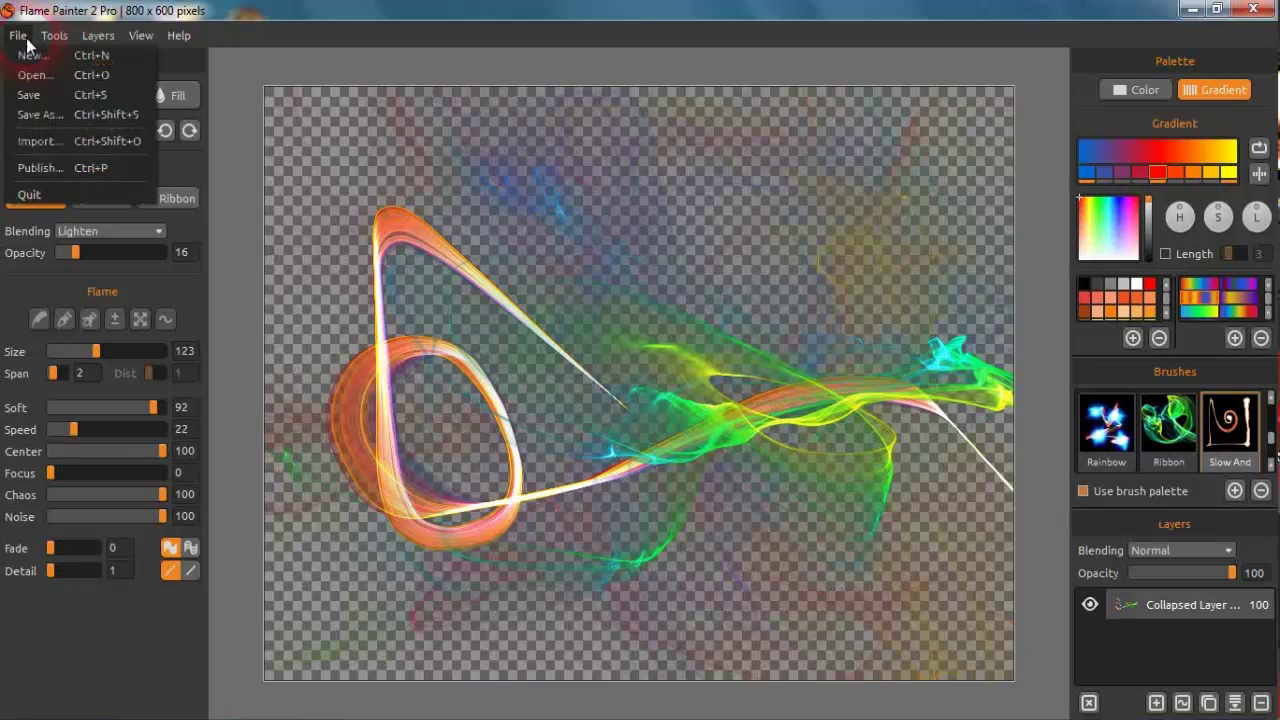
pyautogui.click(54, 115)
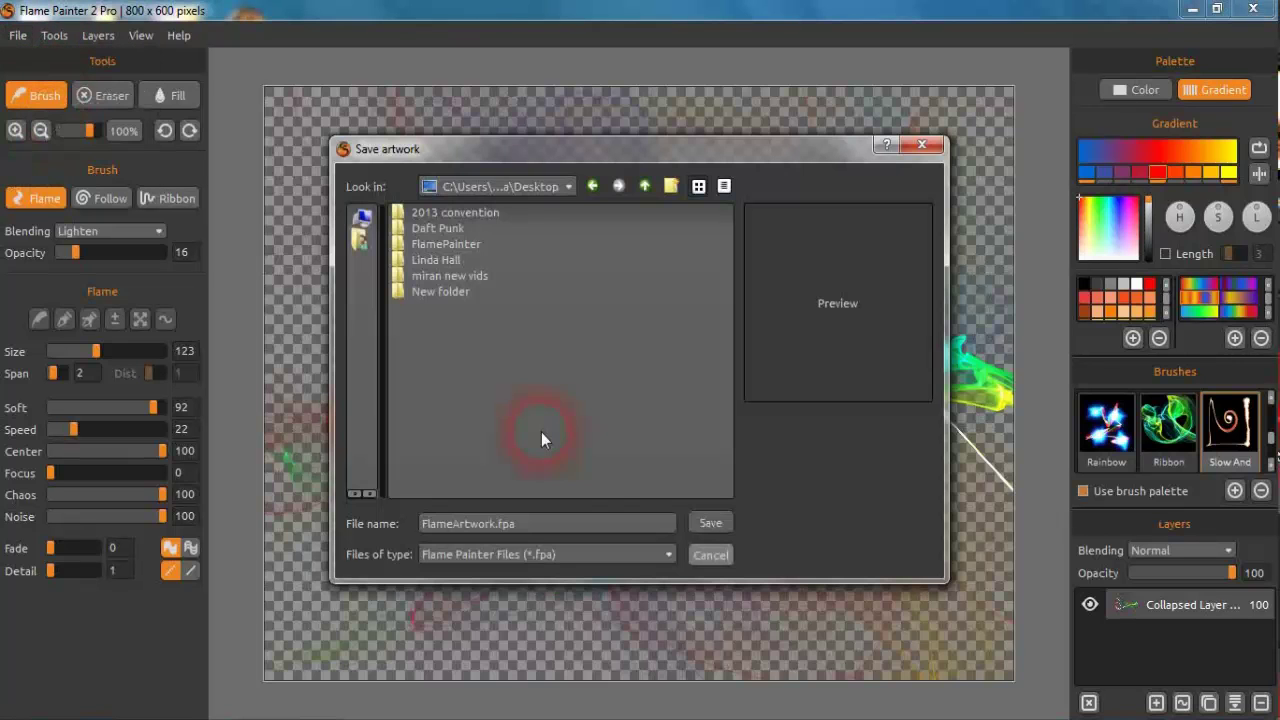
pyautogui.click(667, 554)
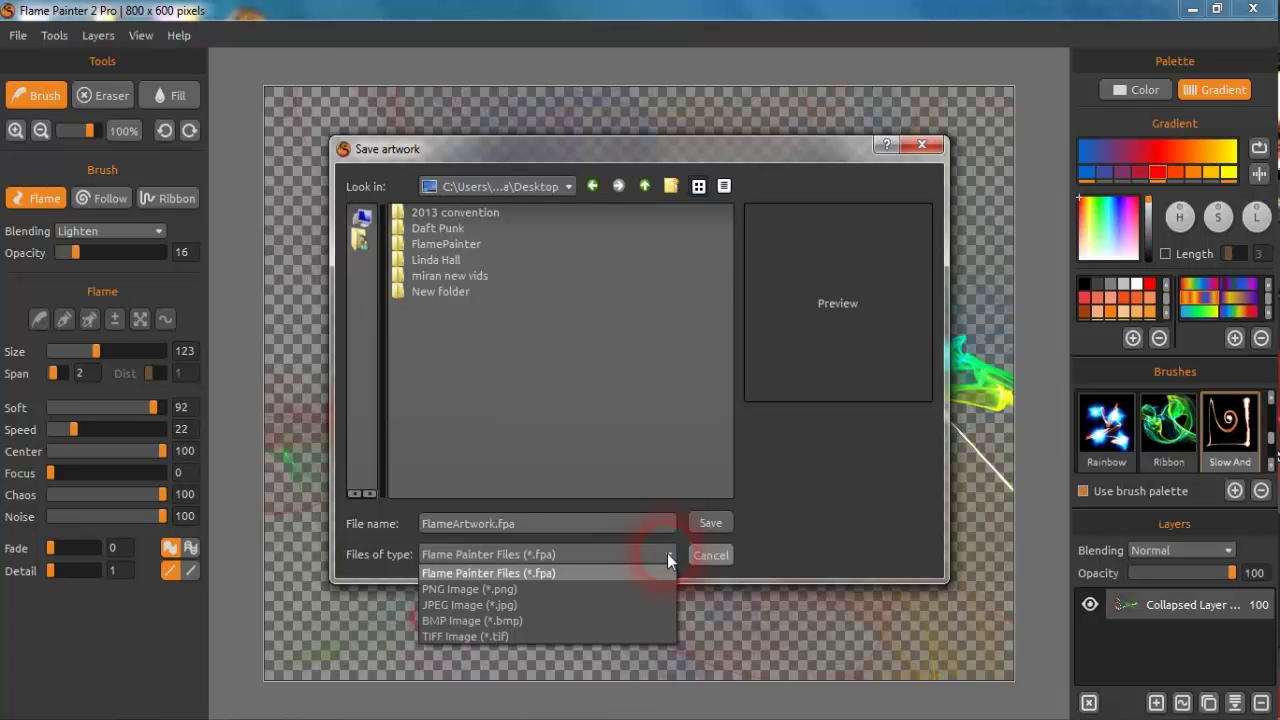
pyautogui.click(710, 555)
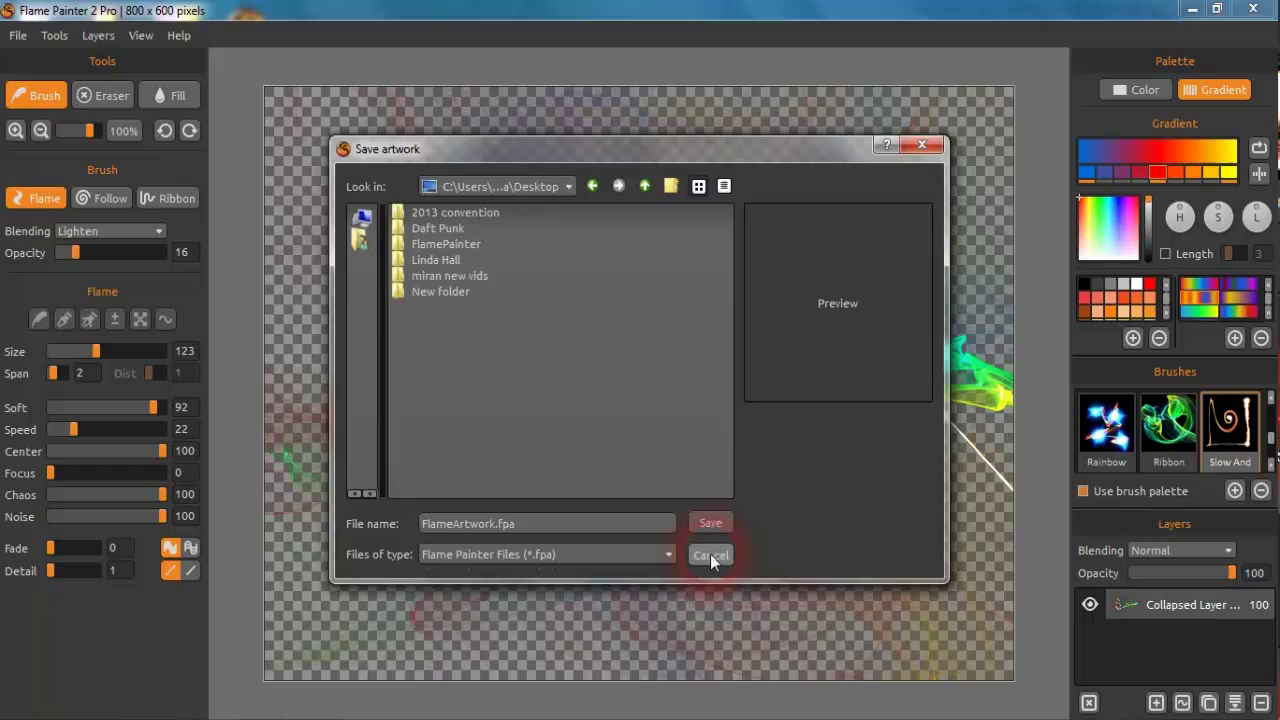